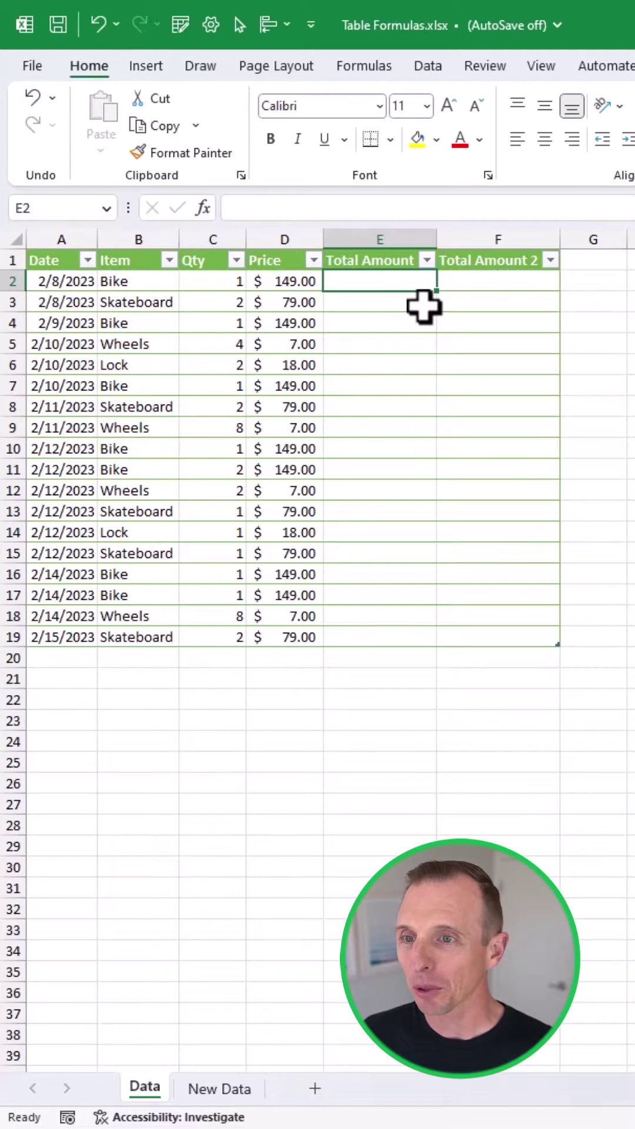
text(=)
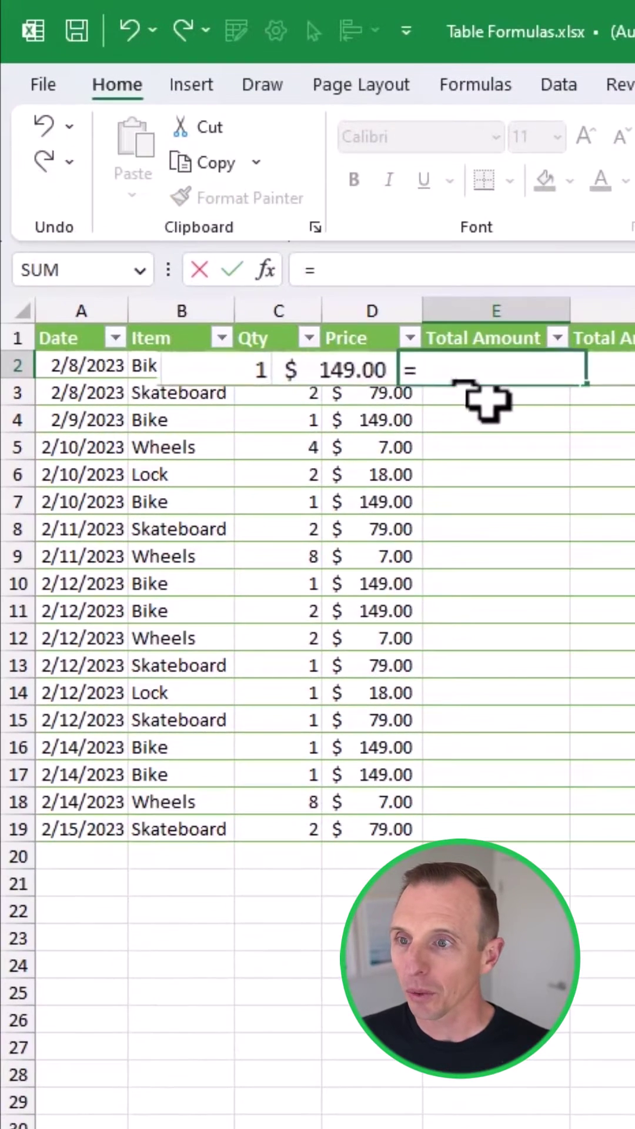
click(212, 281)
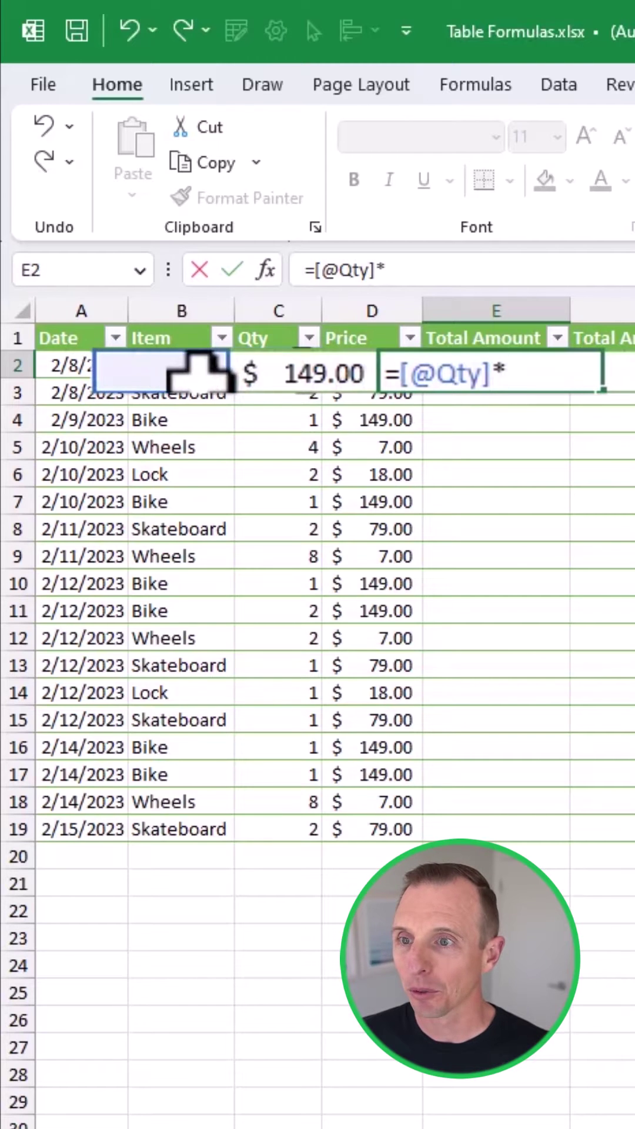
click(292, 375)
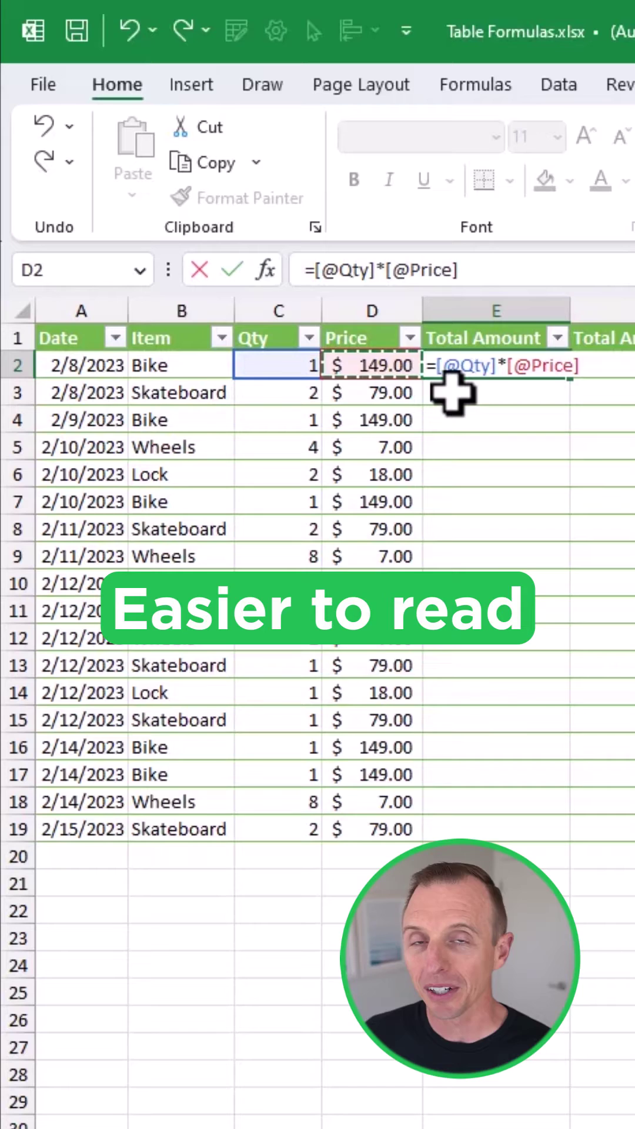
key(Return)
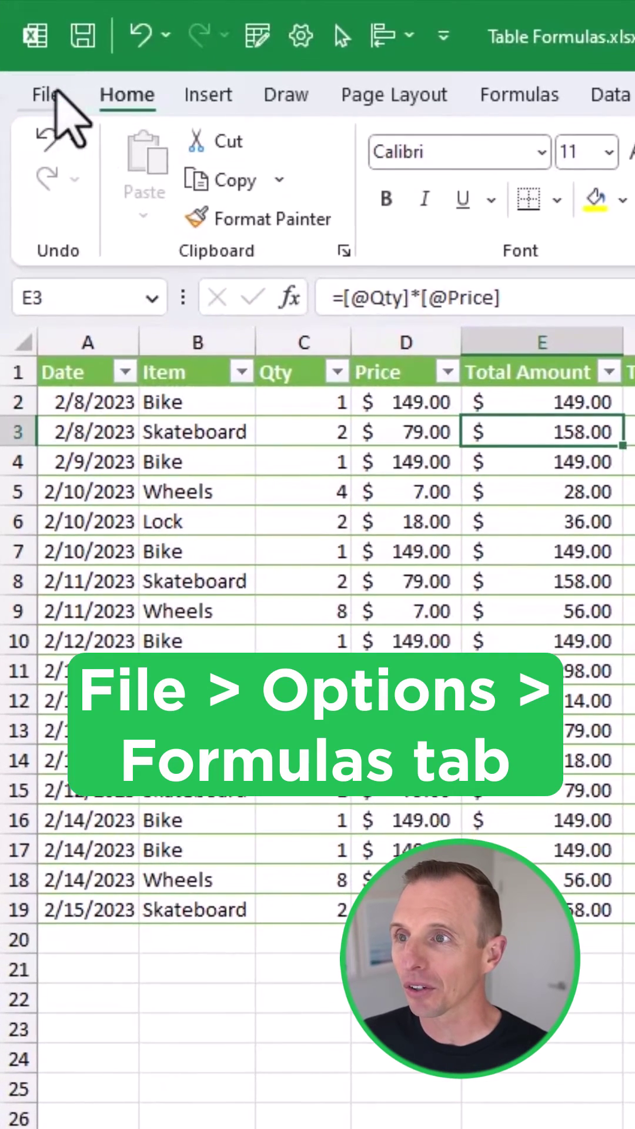
- Uncheck 'Use table names in formulas' in Excel's Formulas options, then select cell F2
click(44, 88)
click(106, 1081)
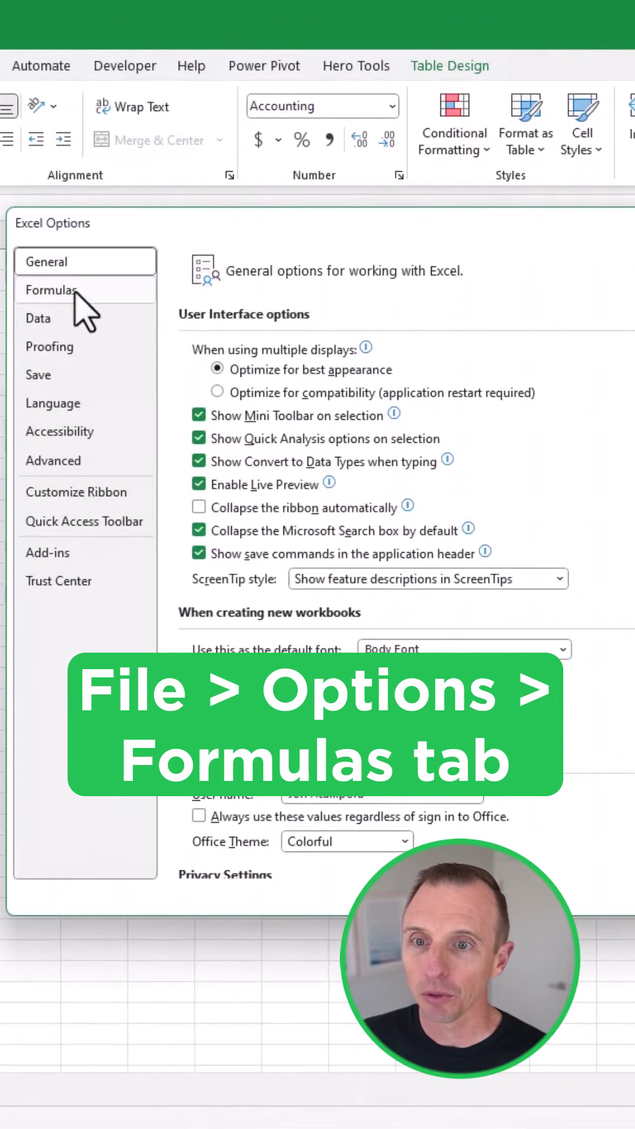
click(75, 293)
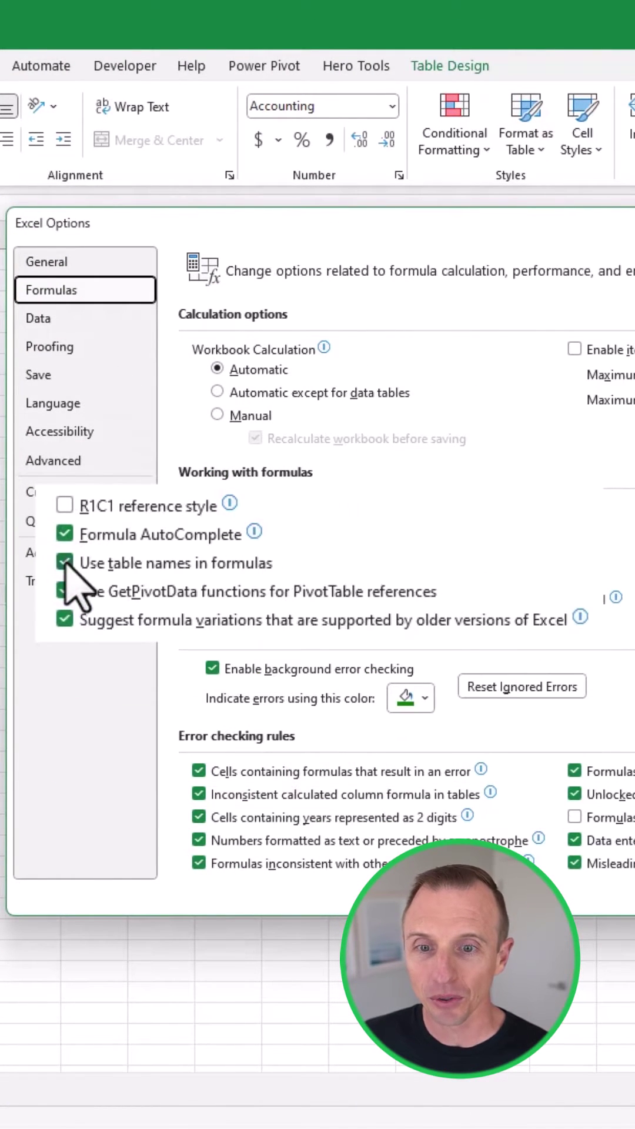
click(66, 562)
click(488, 894)
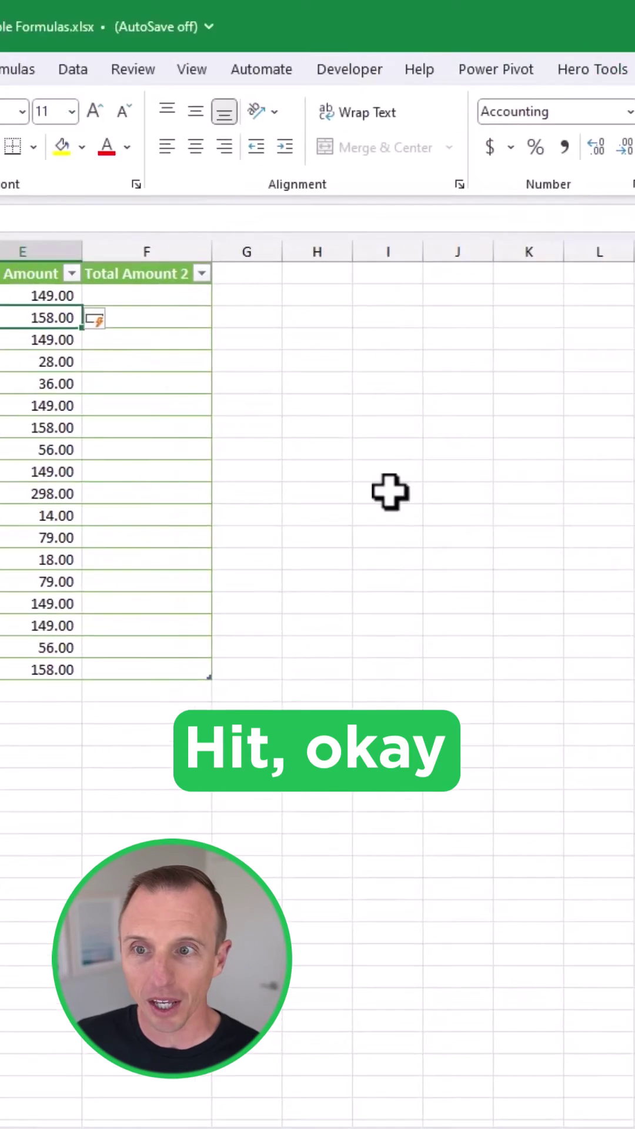
click(516, 309)
text(=)
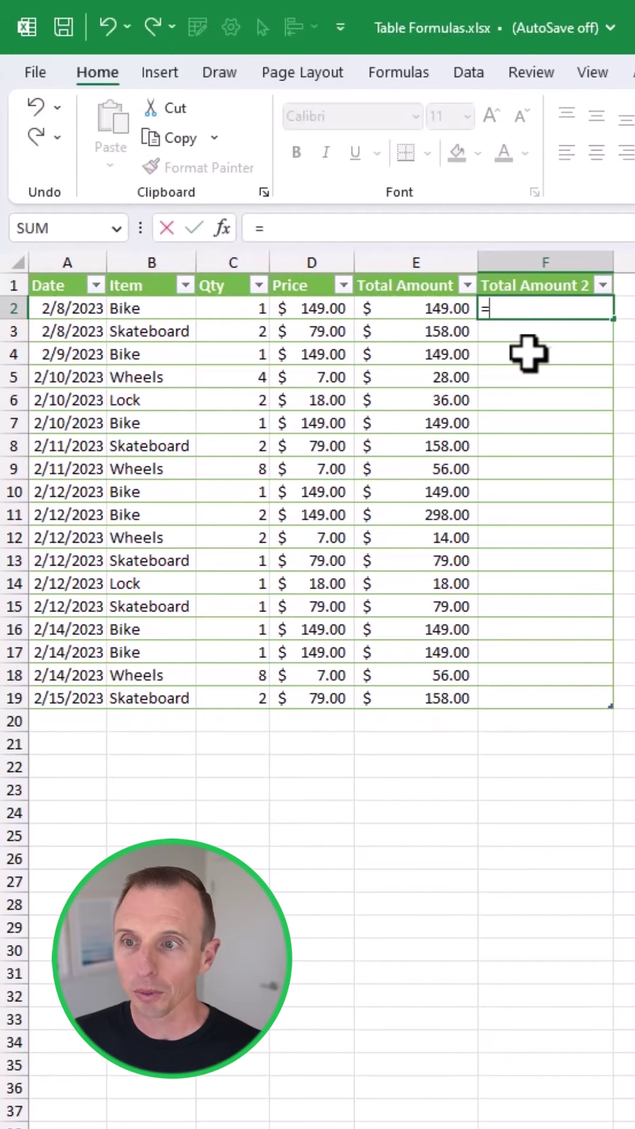
- Enter =C2*D2 in F2 so Total Amount 2 fills down every row
click(247, 308)
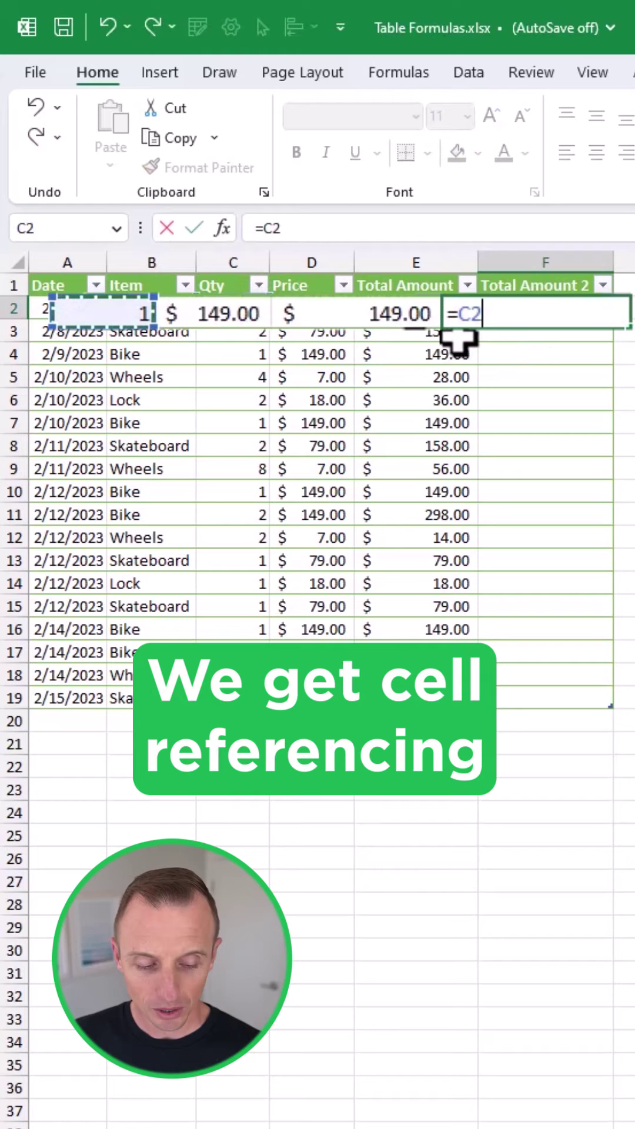
text(*D2)
click(252, 311)
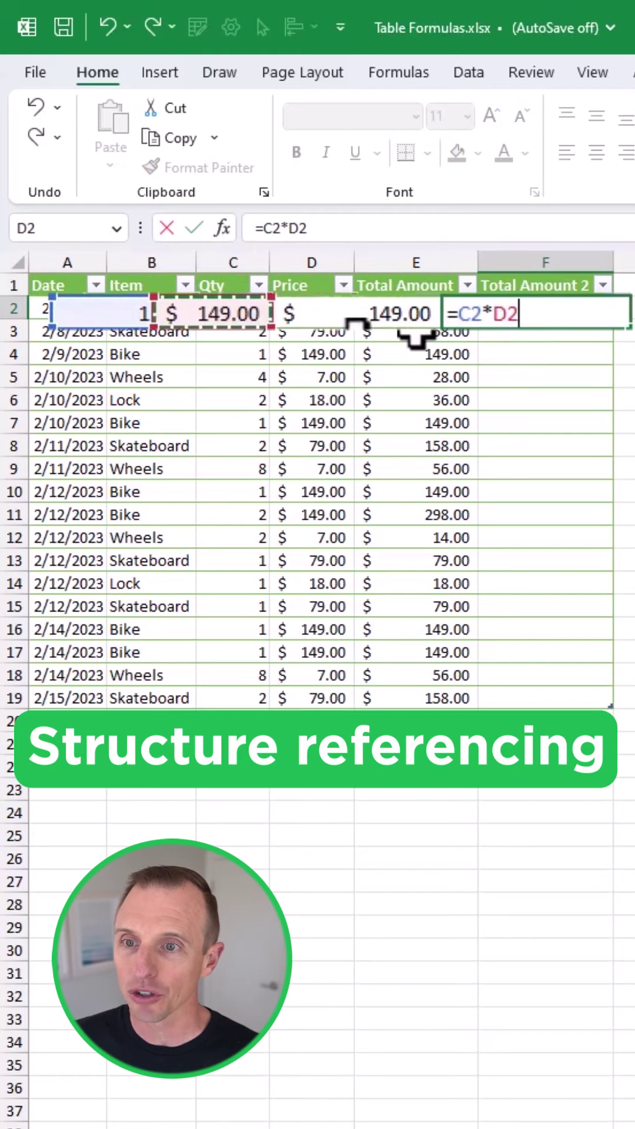
key(Return)
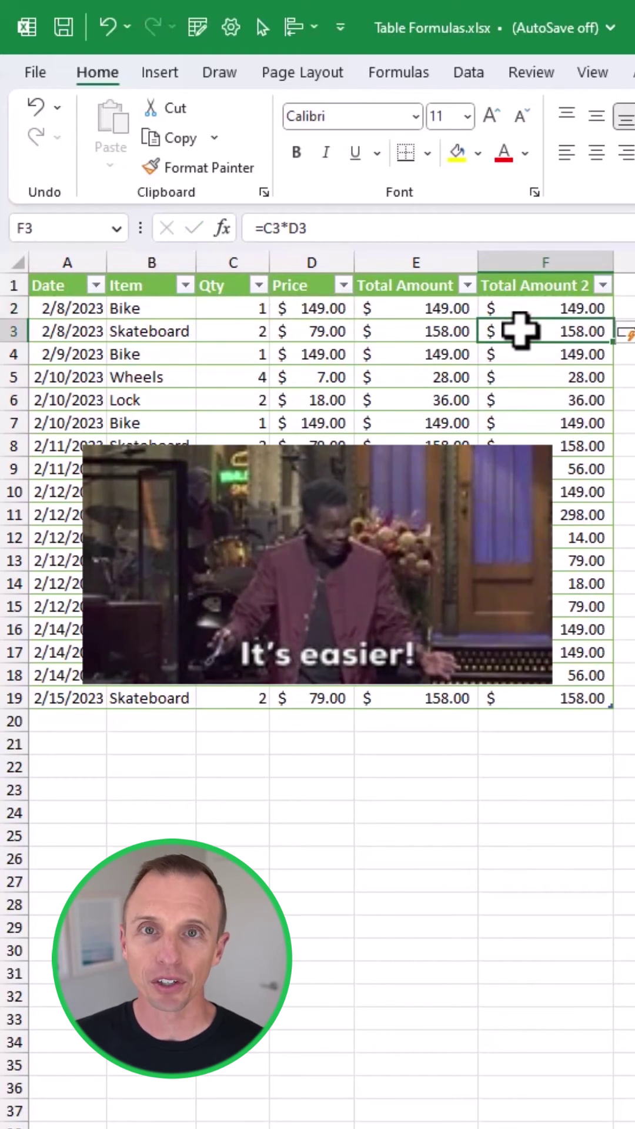